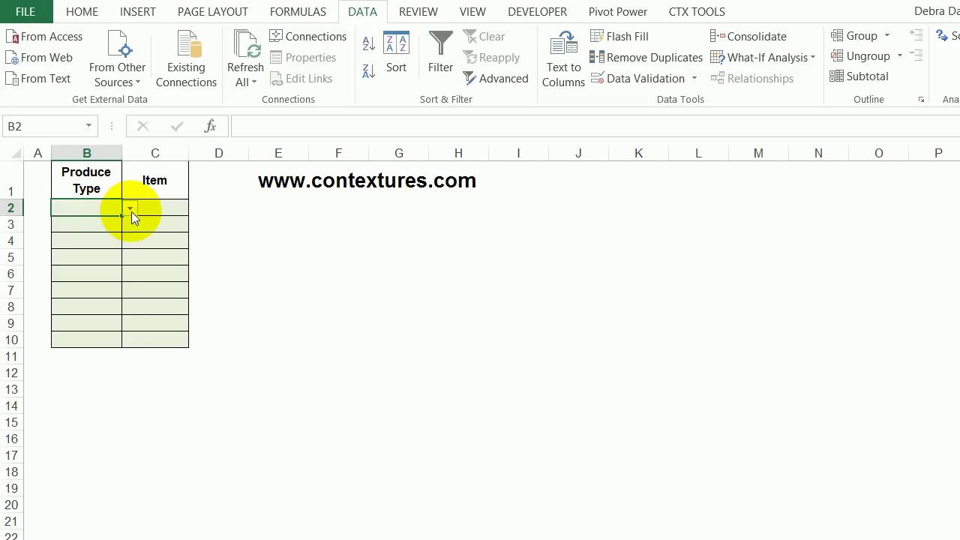
Fill row 2 from the drop-downs with Fruit in B2 and Banana in C2
click(129, 207)
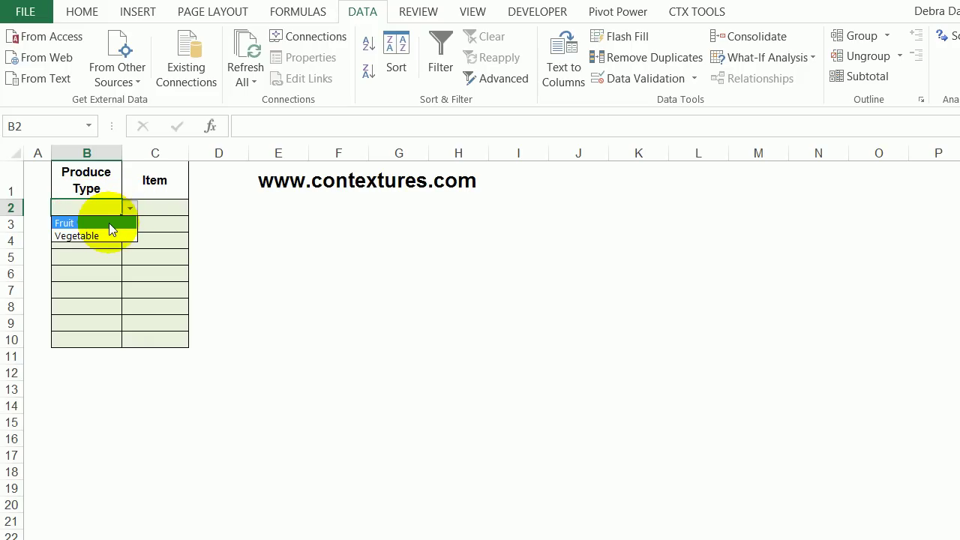
click(109, 224)
click(161, 212)
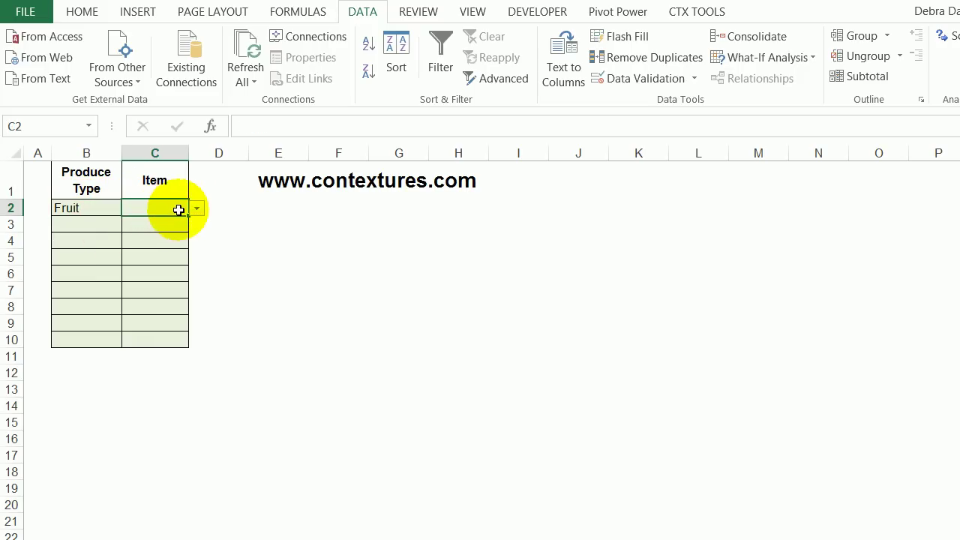
click(197, 208)
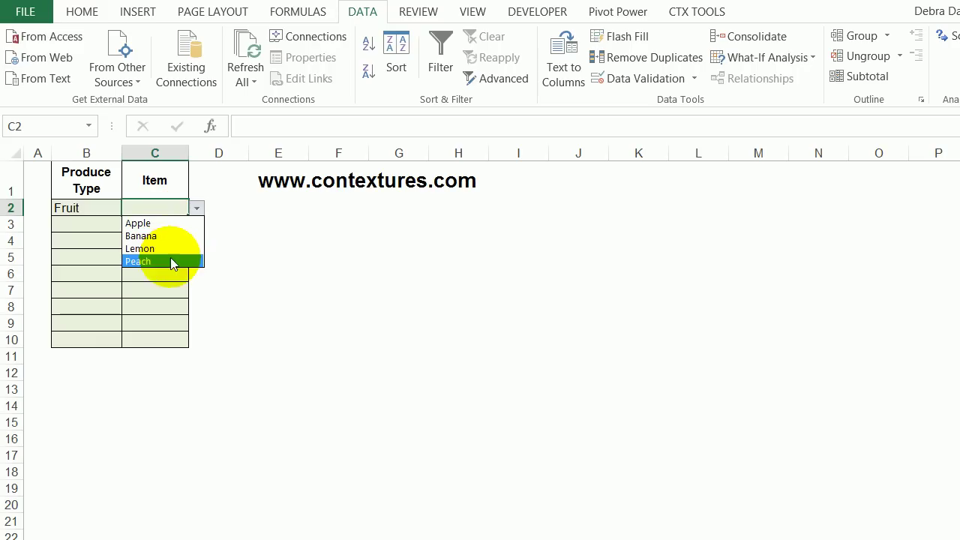
click(171, 235)
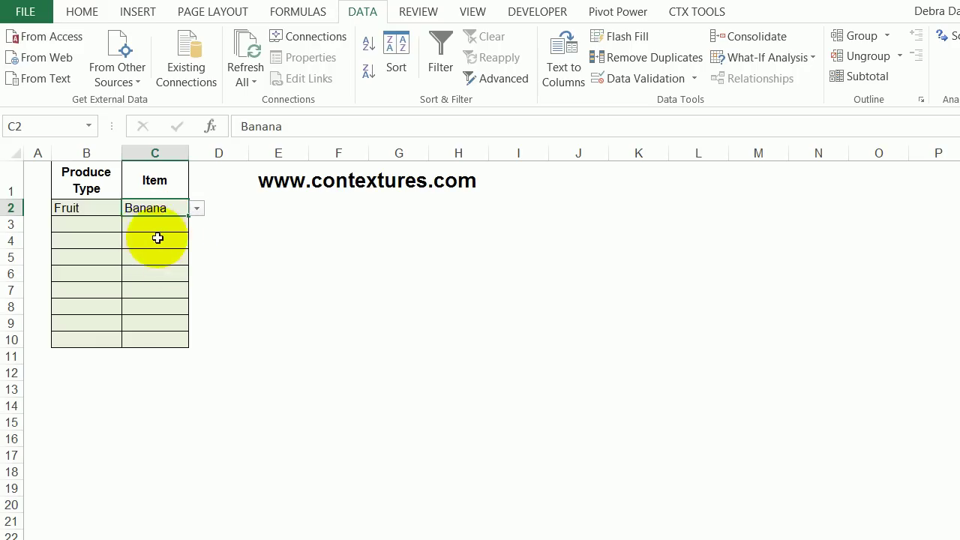
Fill row 3 from the drop-downs with Vegetable in B3 and Cabbage in C3
click(103, 225)
click(129, 224)
click(95, 246)
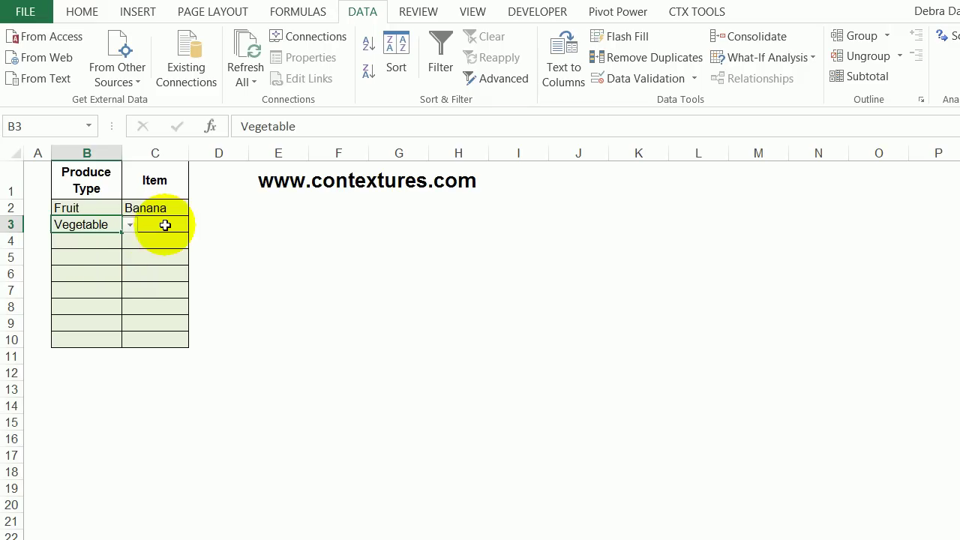
click(165, 225)
click(196, 226)
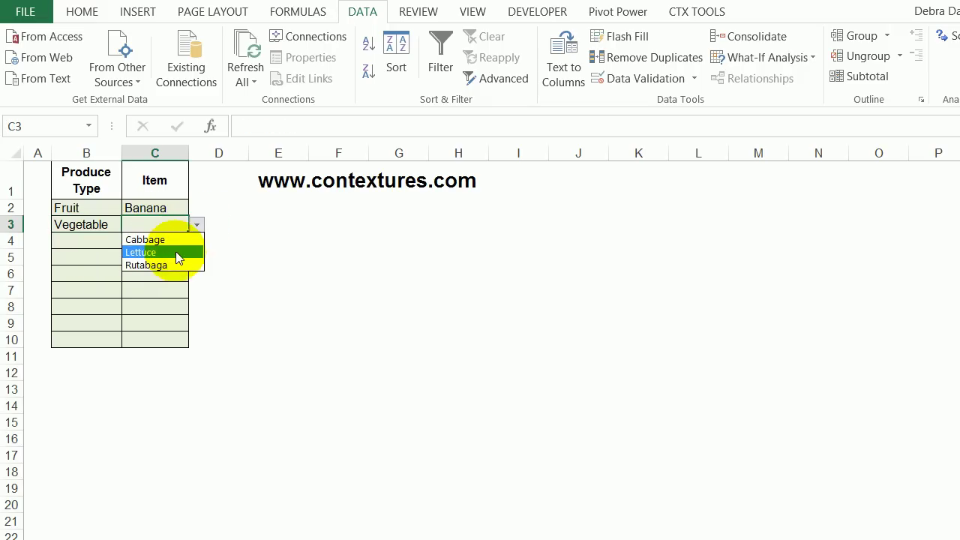
click(173, 241)
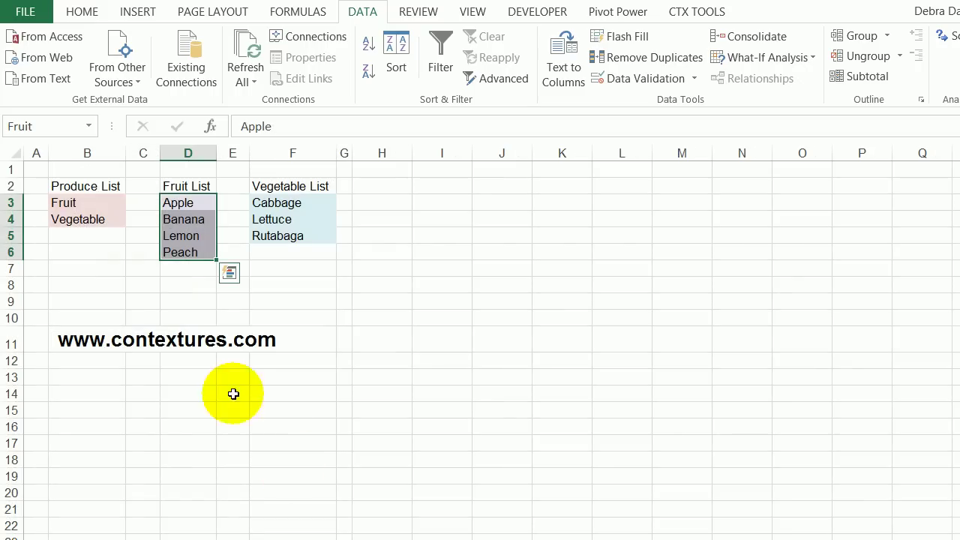
drag(116, 201, 99, 217)
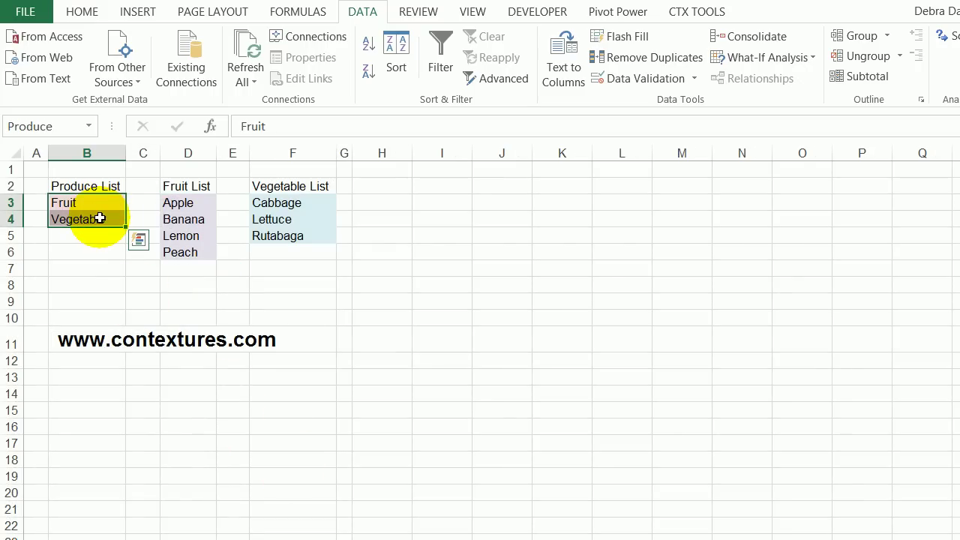
drag(197, 205, 188, 253)
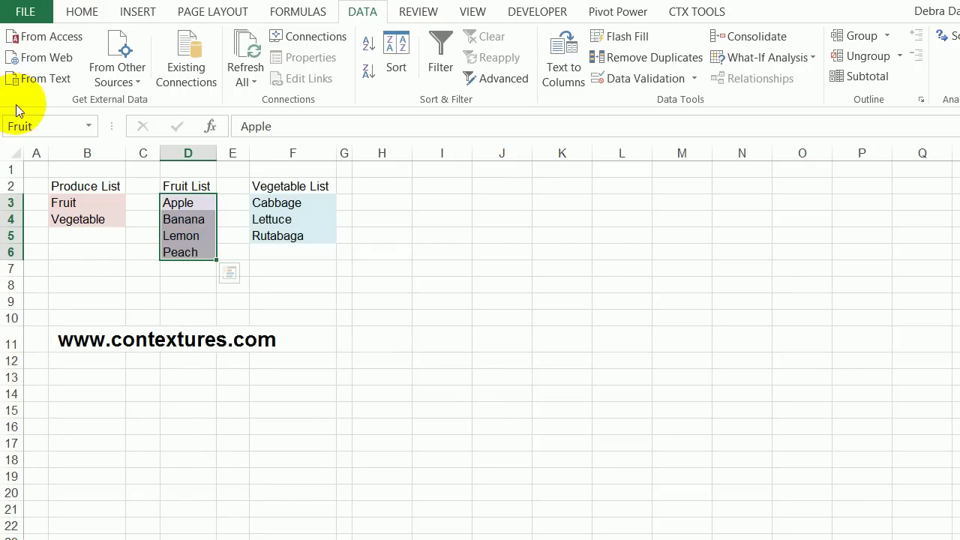
drag(287, 213, 304, 237)
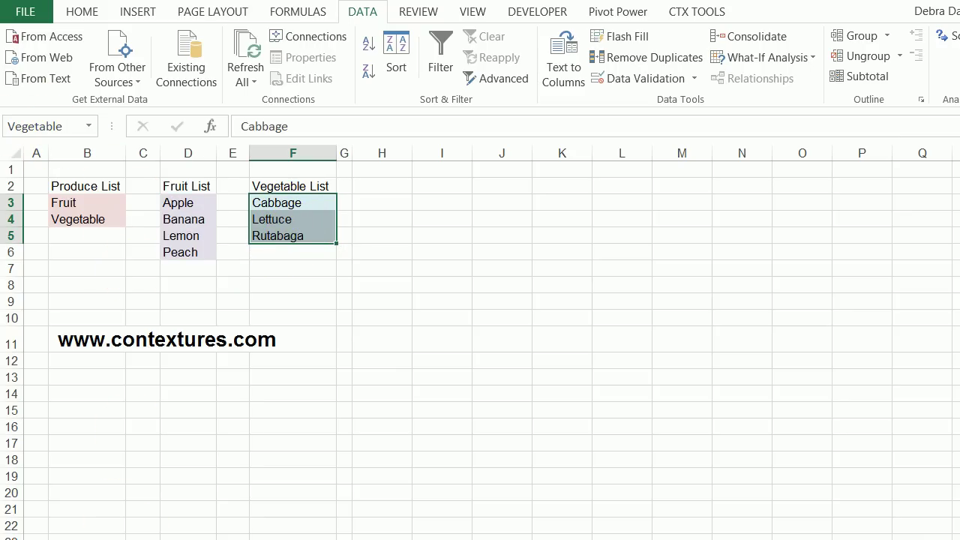
key(ctrl+Page_Down)
drag(86, 207, 90, 345)
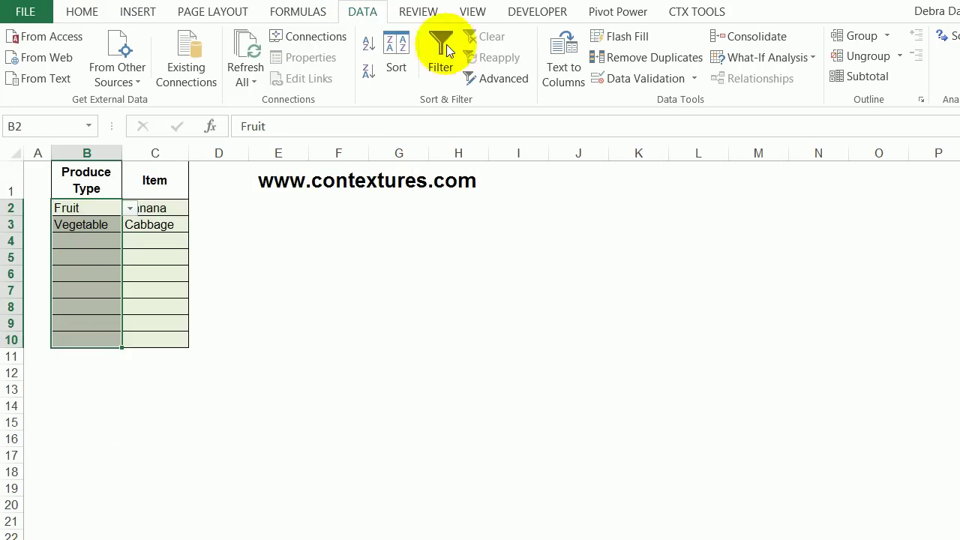
click(630, 77)
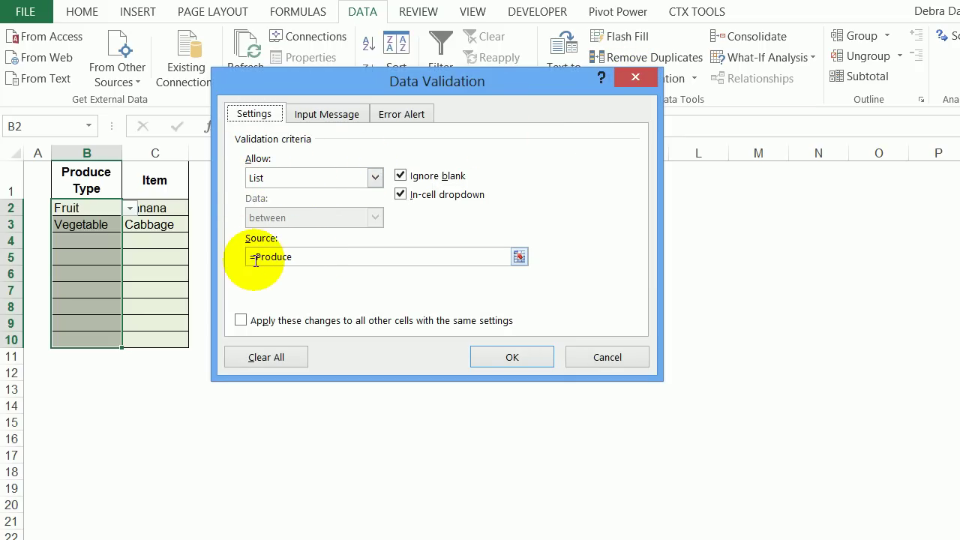
click(534, 360)
drag(178, 206, 173, 343)
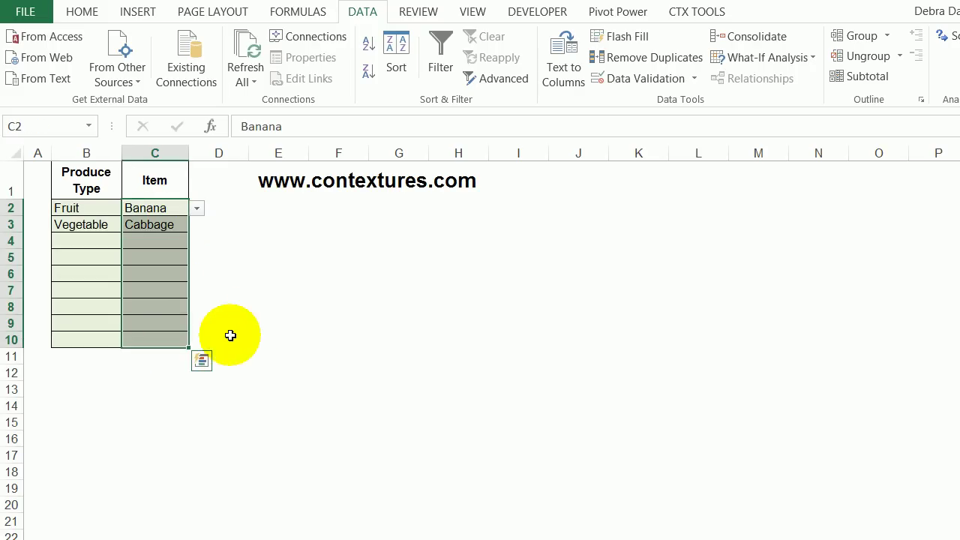
click(604, 78)
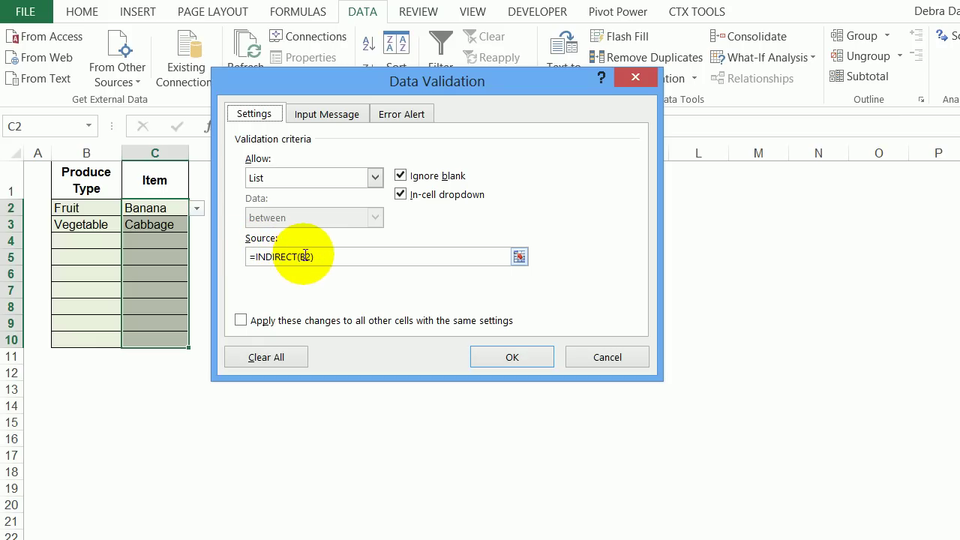
click(521, 357)
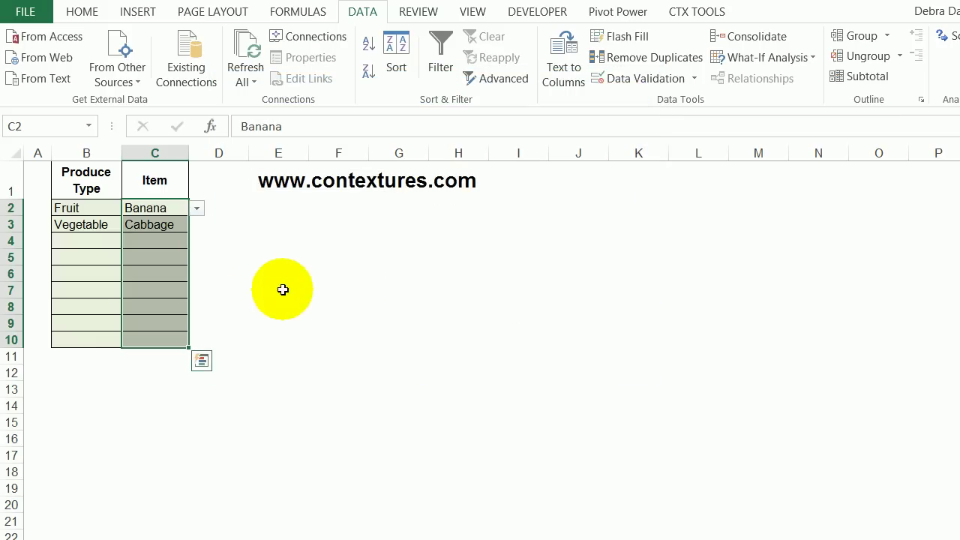
click(102, 224)
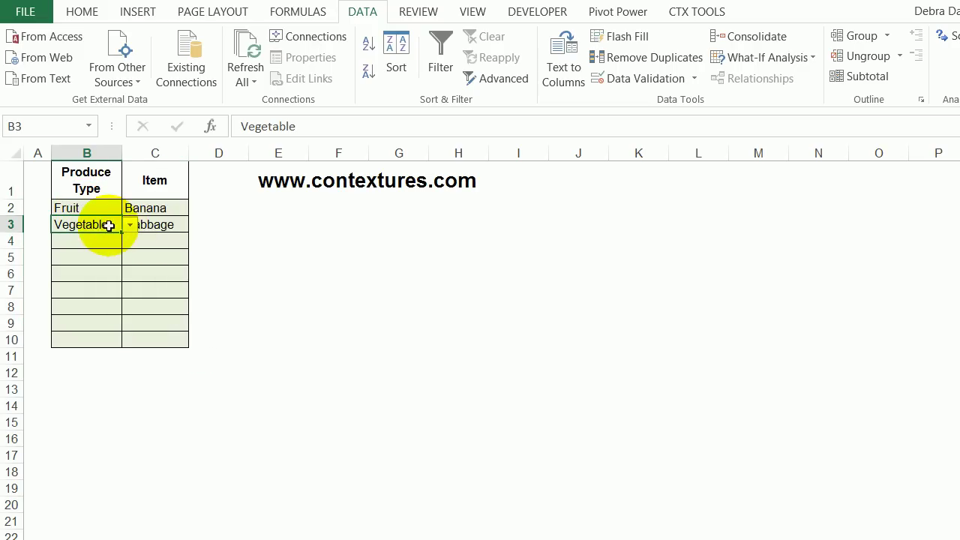
click(159, 224)
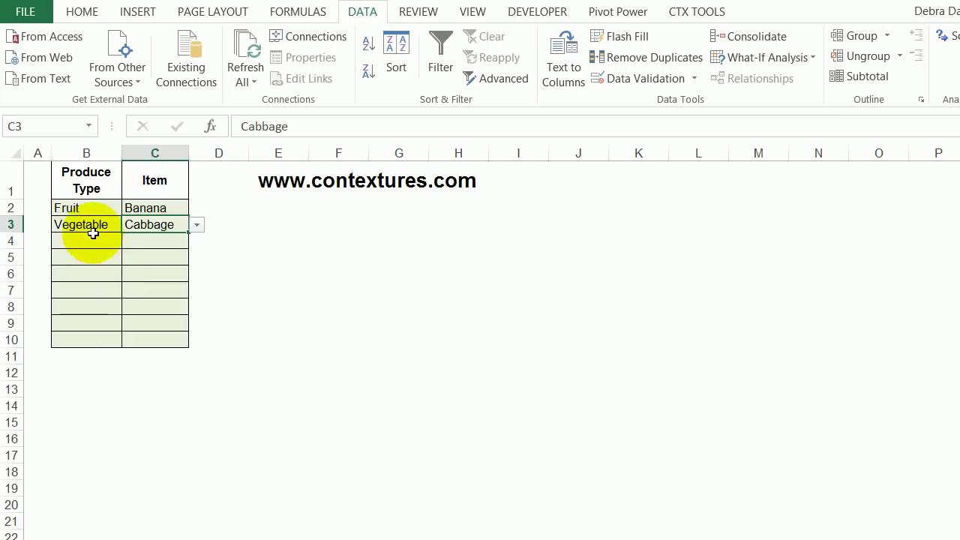
click(72, 224)
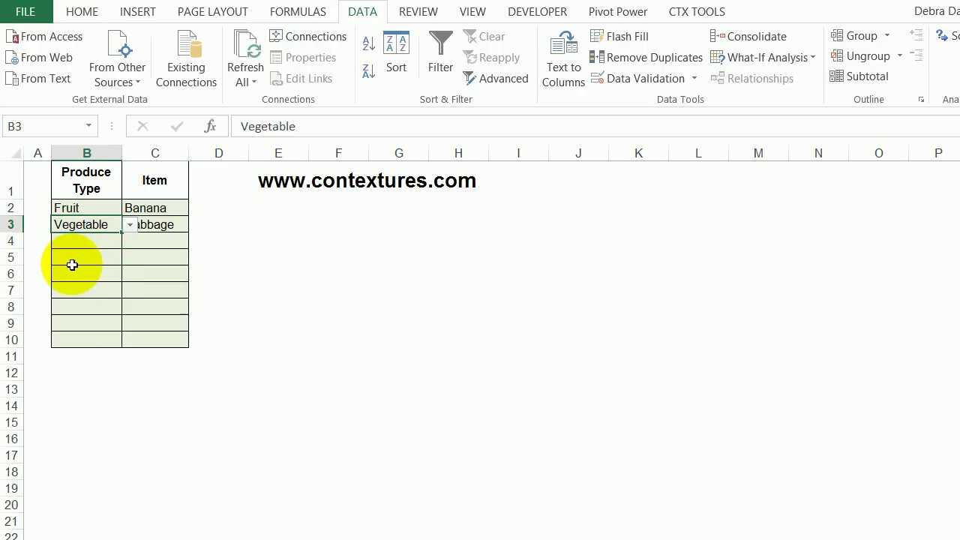
click(129, 225)
click(102, 240)
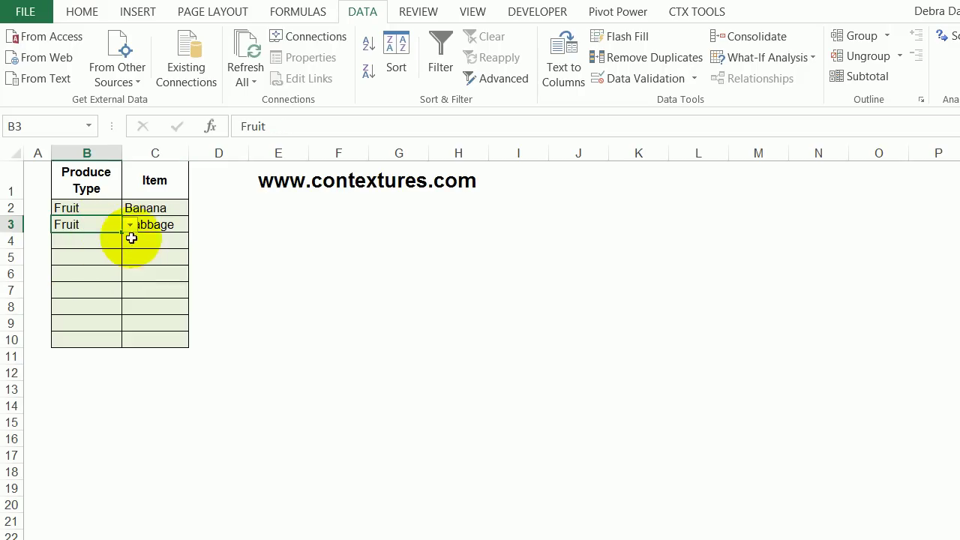
click(136, 227)
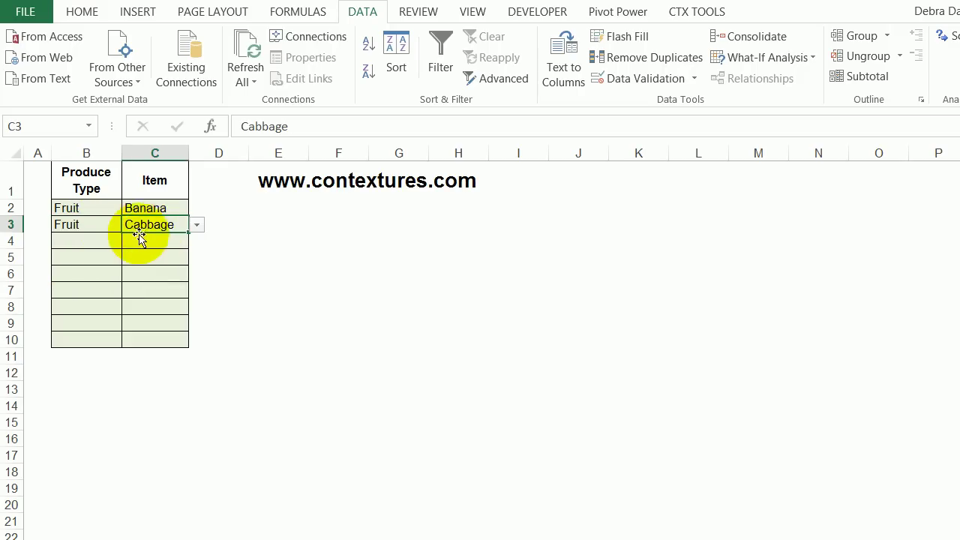
click(90, 224)
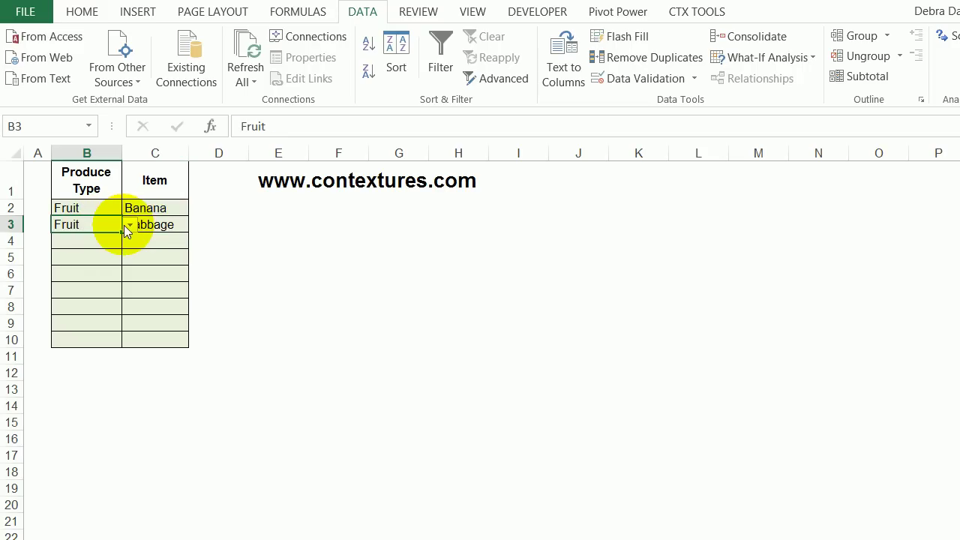
click(129, 225)
click(94, 252)
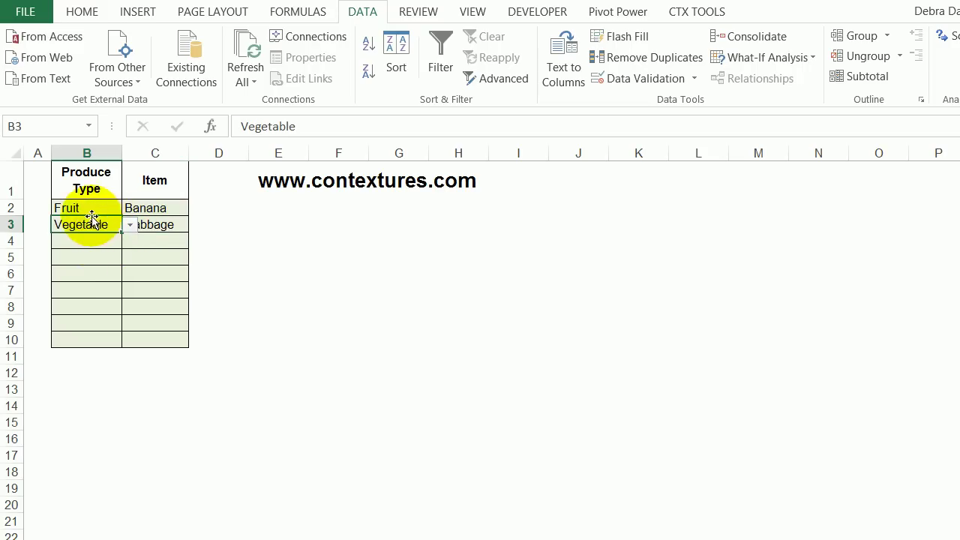
click(167, 224)
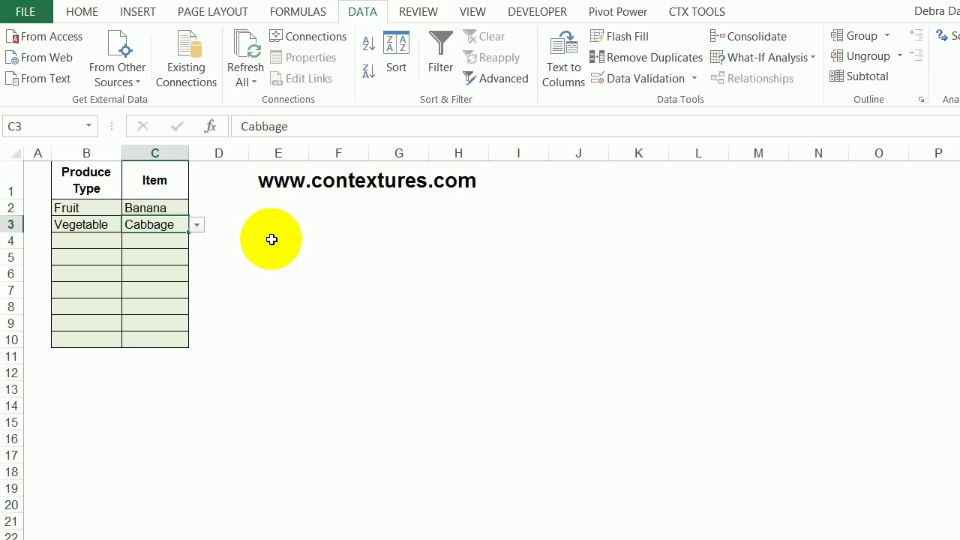
click(96, 224)
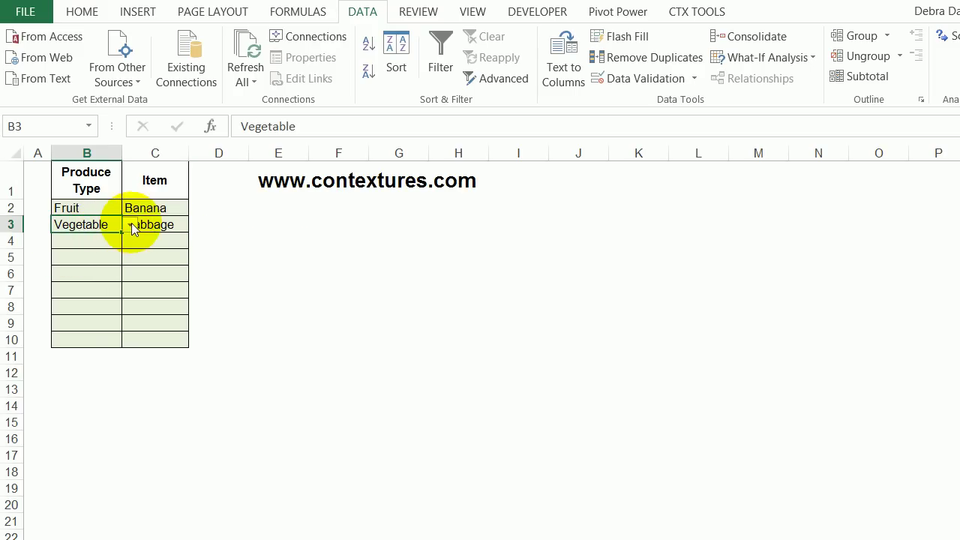
click(112, 240)
click(158, 241)
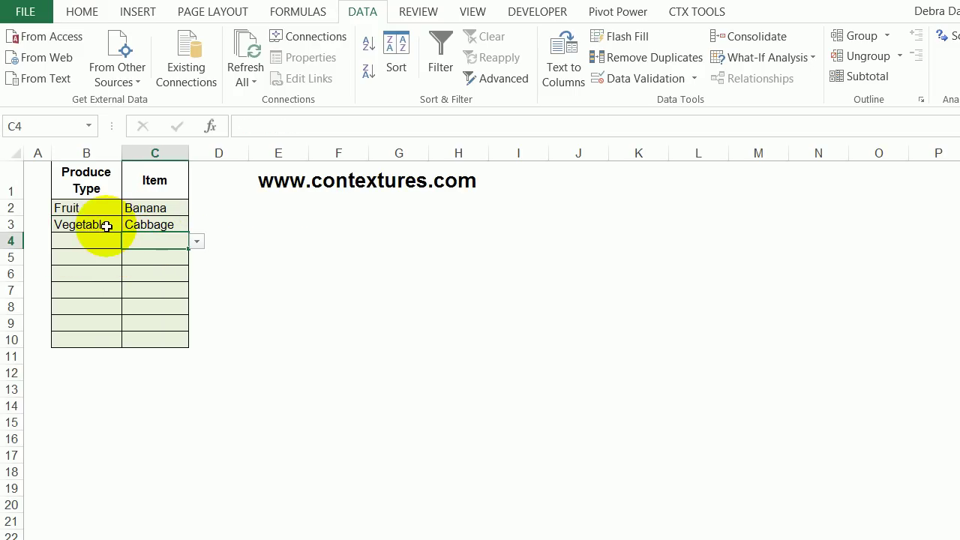
Change B2:B10's list source from =Produce to =if(c2="",Produce,indirect("FakeRange")), accepting the error warning
drag(73, 208, 93, 342)
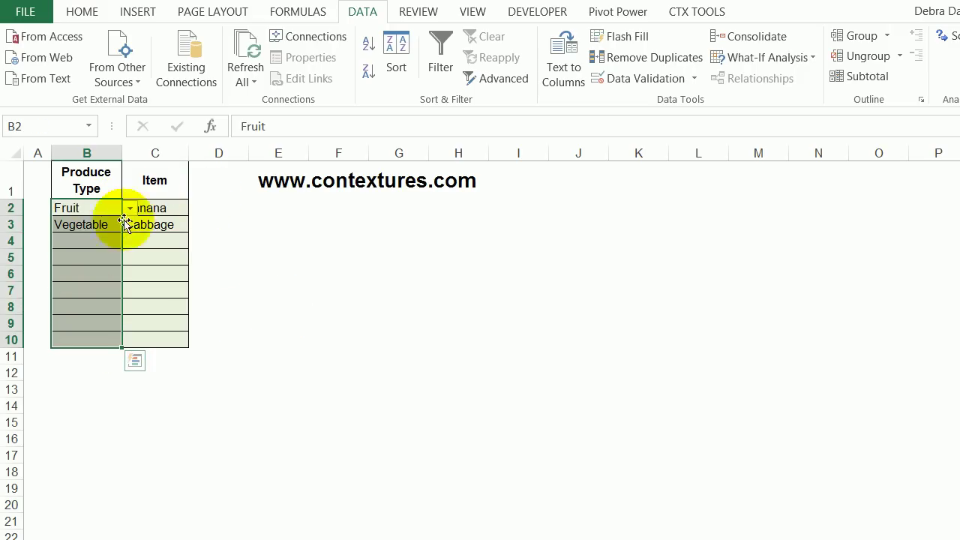
click(627, 80)
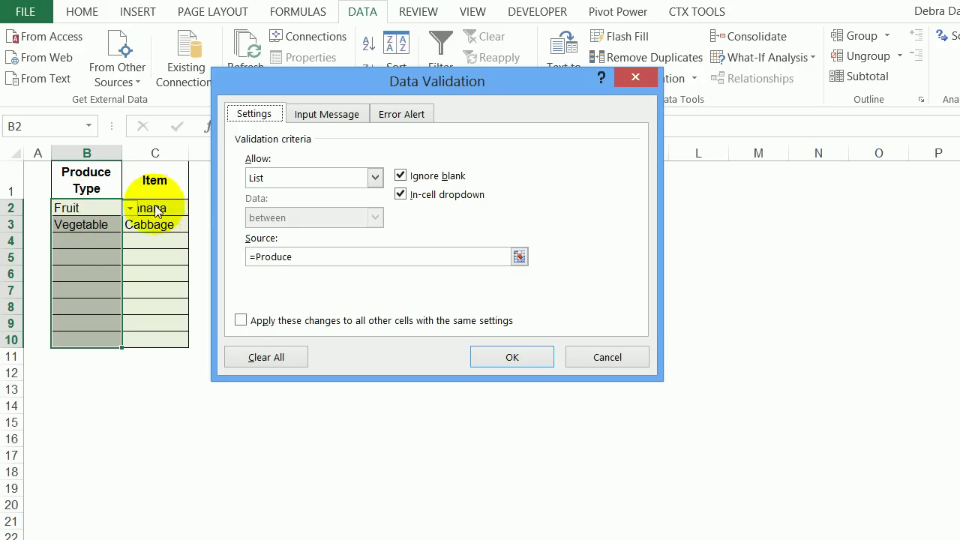
click(300, 257)
text(="",)
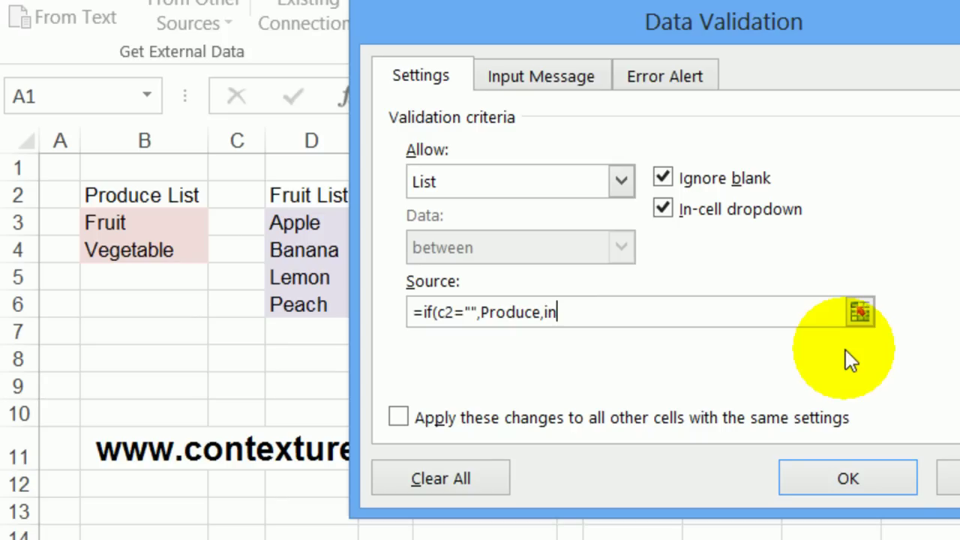
text(ect)
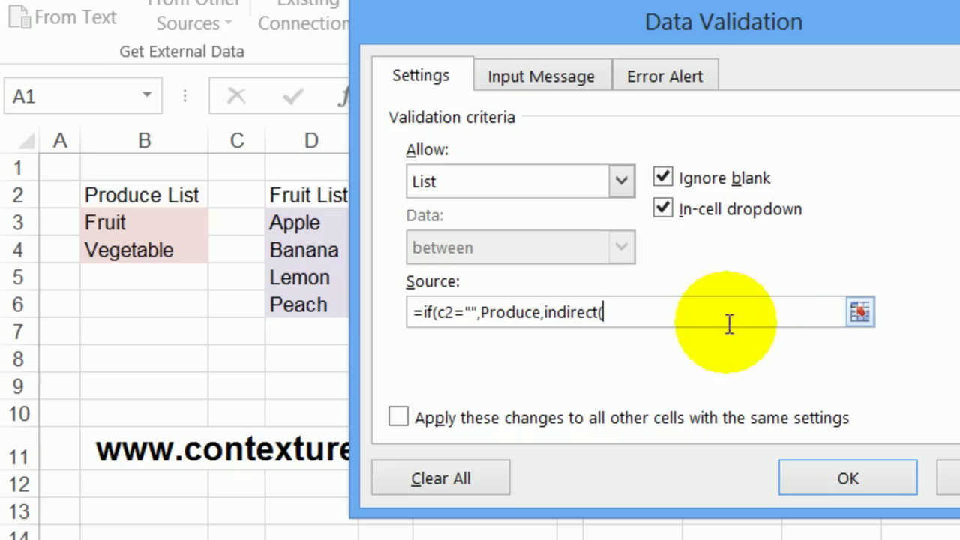
text(()
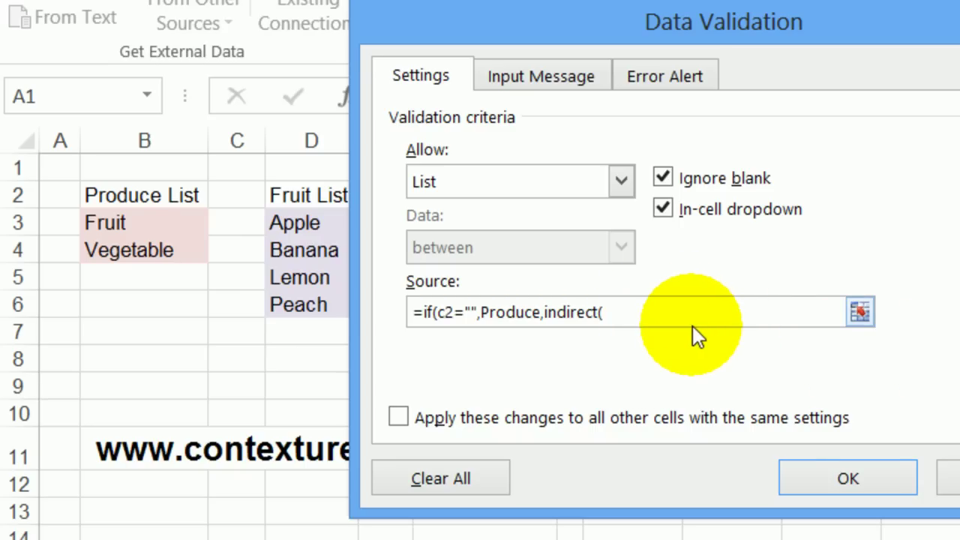
text("FakeRange)
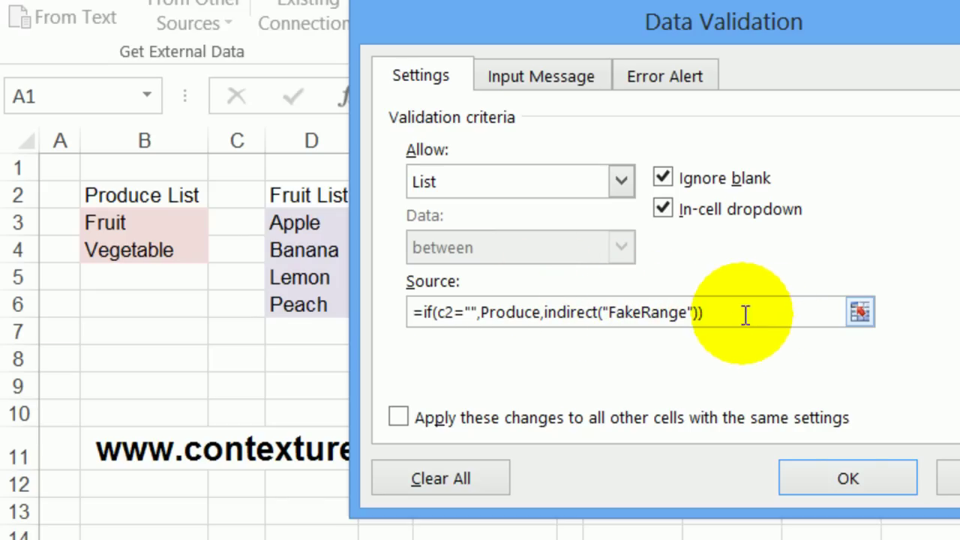
click(847, 479)
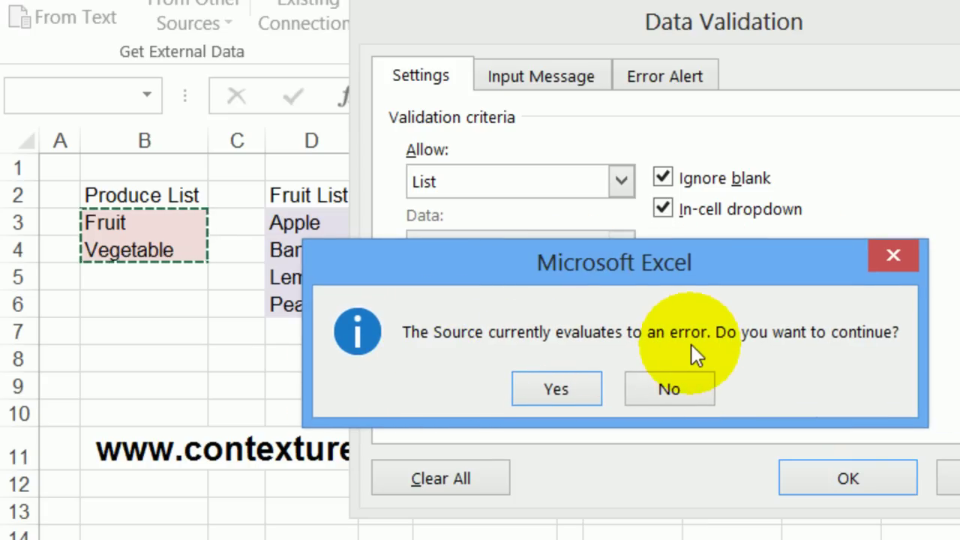
click(561, 388)
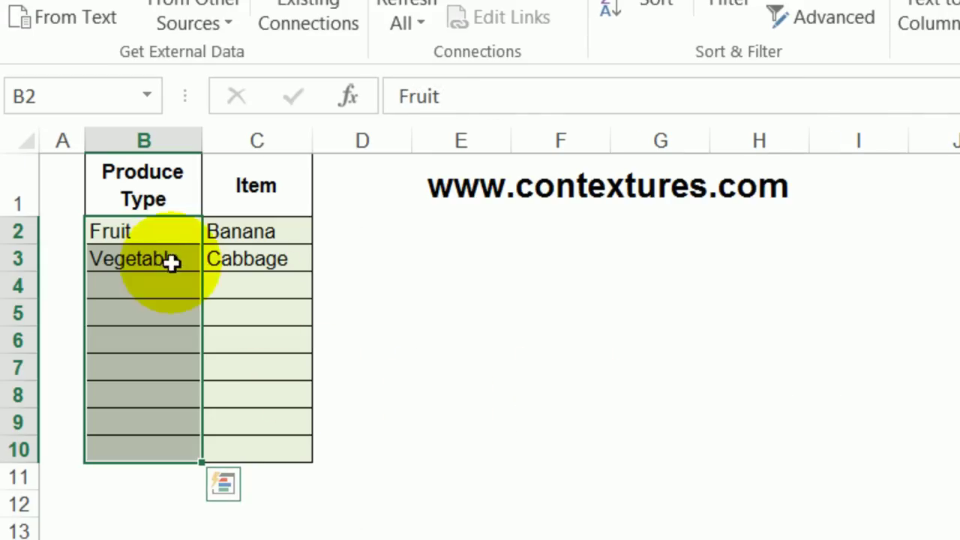
Pick Vegetable for B4 and Rutabaga for C4 from their drop-downs
click(172, 260)
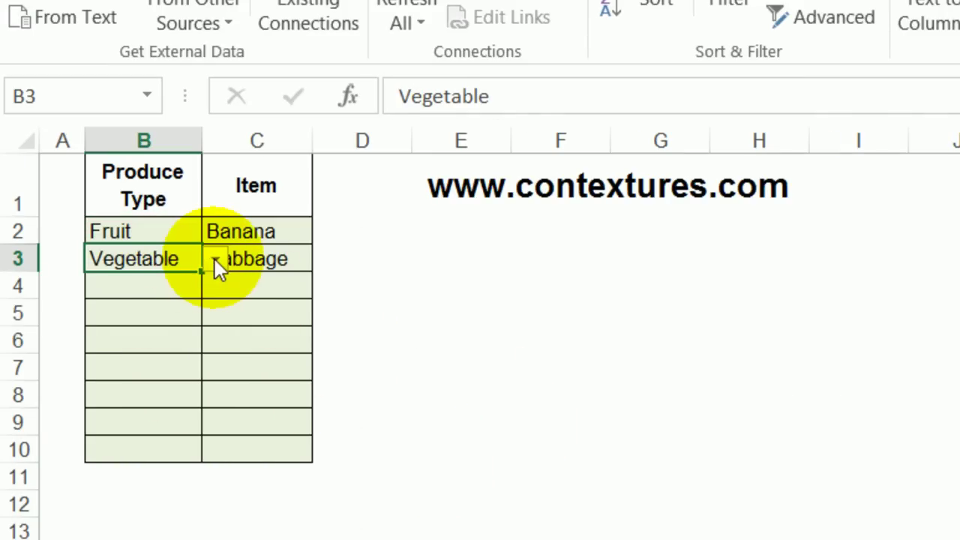
click(152, 285)
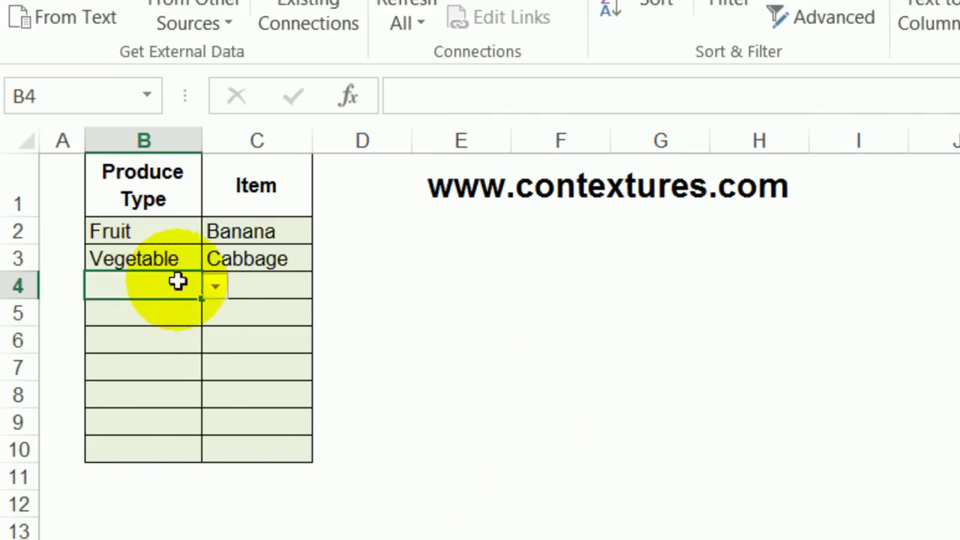
click(216, 285)
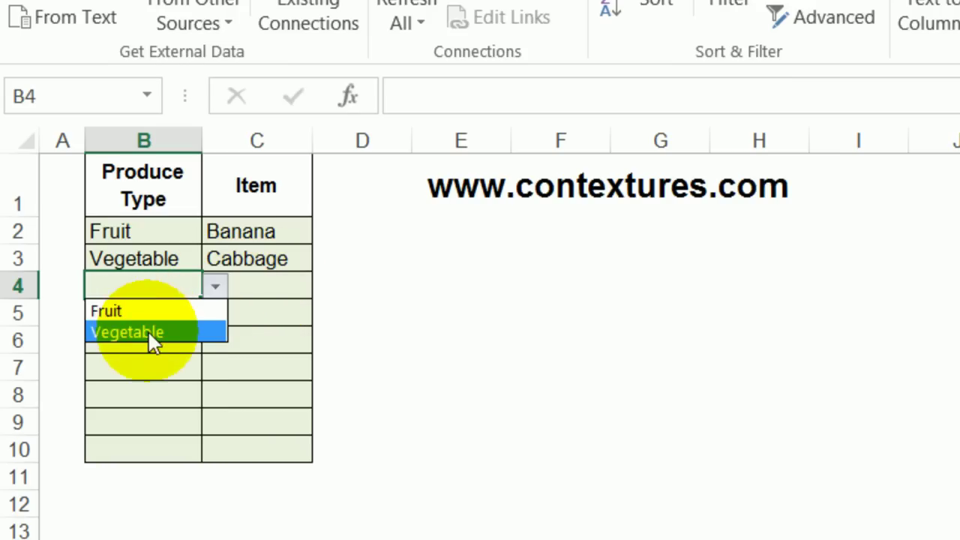
click(143, 327)
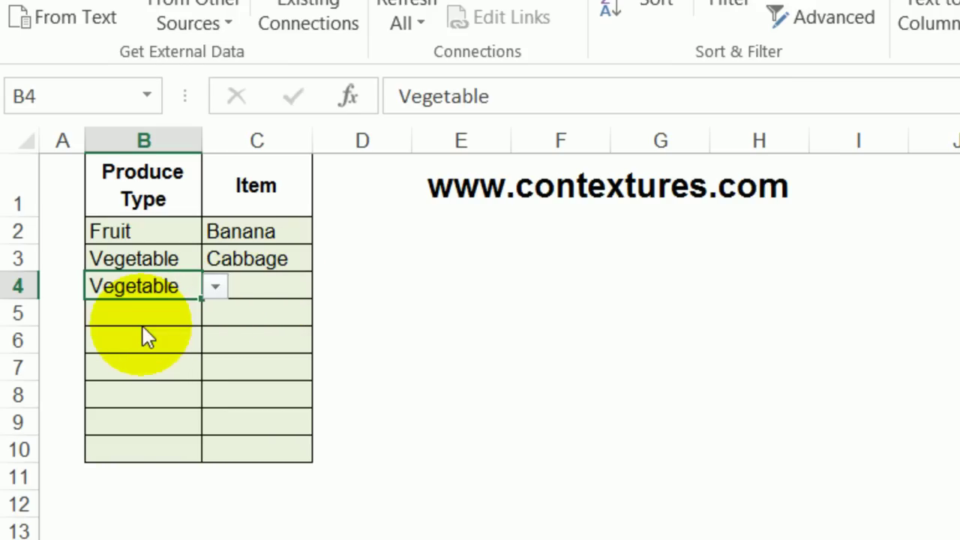
click(253, 285)
click(327, 285)
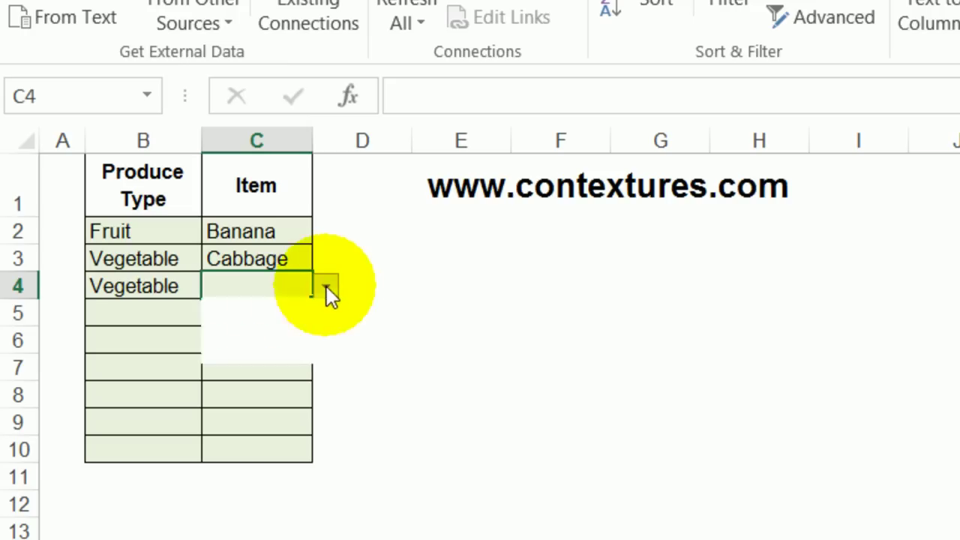
click(255, 347)
Delete Rutabaga from C4, then change B4 to Fruit
click(126, 283)
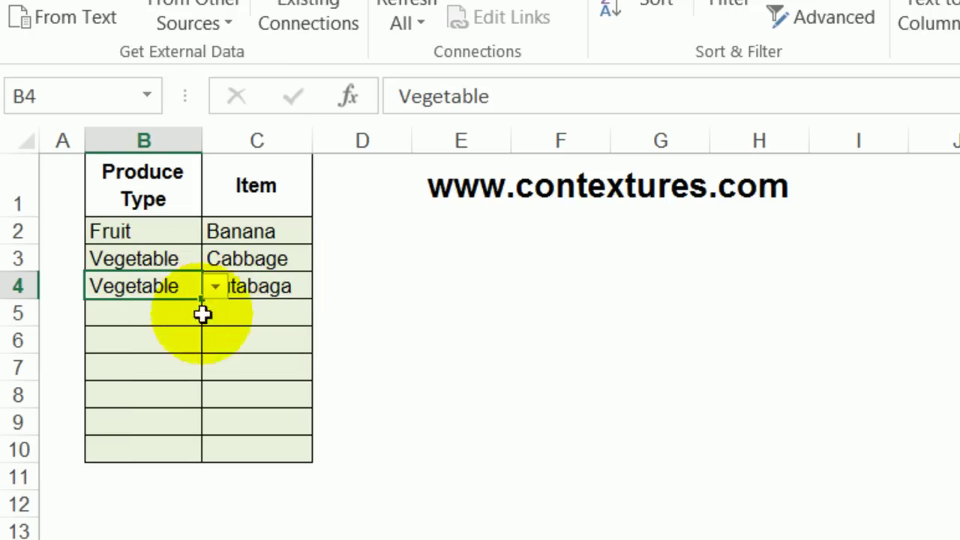
click(264, 286)
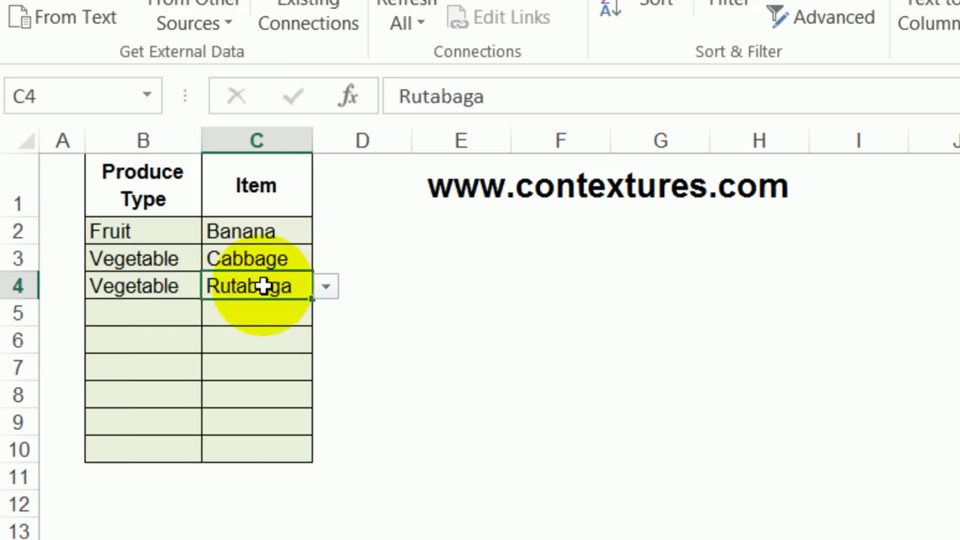
key(Delete)
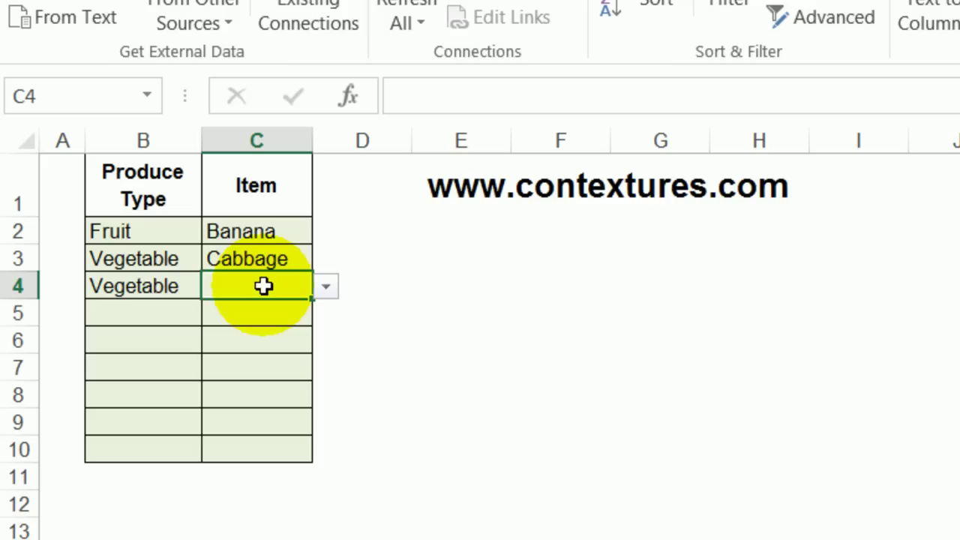
click(157, 286)
click(219, 288)
click(179, 316)
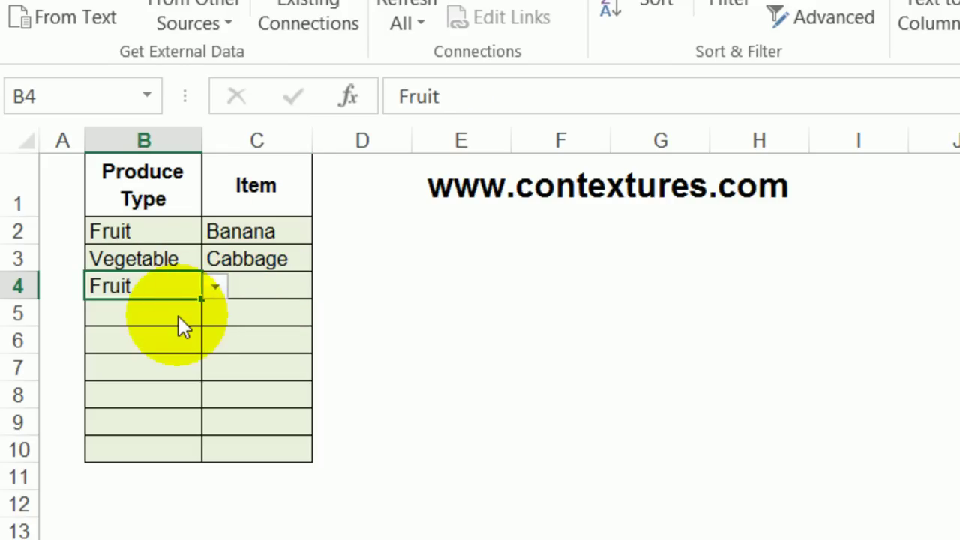